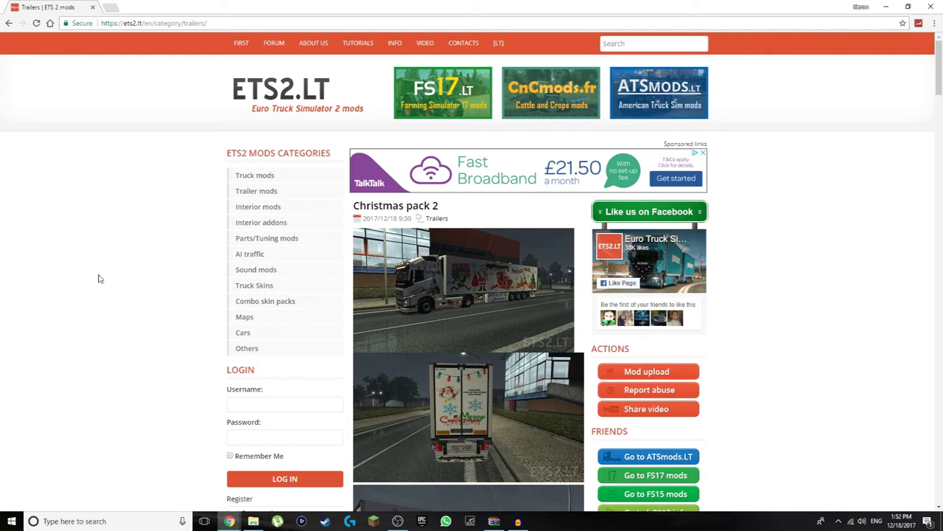
Scroll through ETS2.LT to find the Cars trailer skins post.
scroll(13, 337, down, 5)
scroll(13, 337, up, 5)
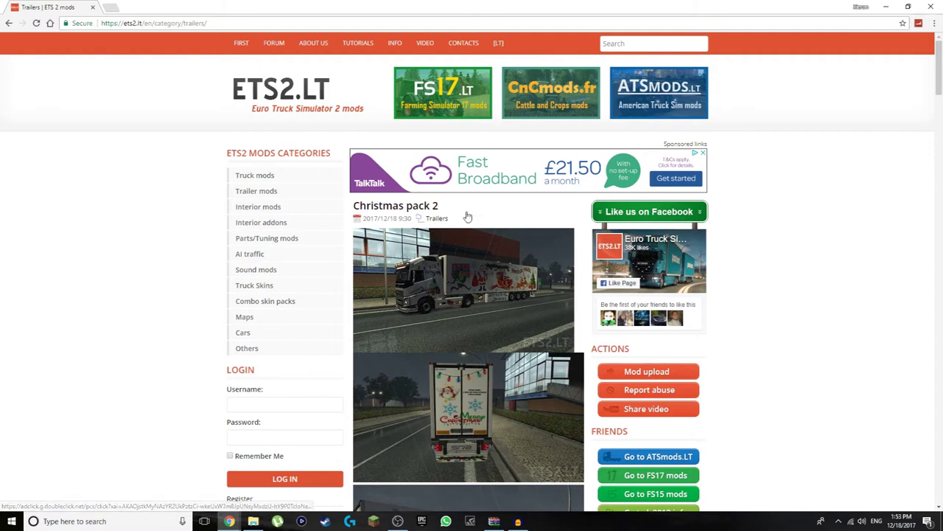
scroll(186, 341, down, 1)
scroll(170, 320, down, 20)
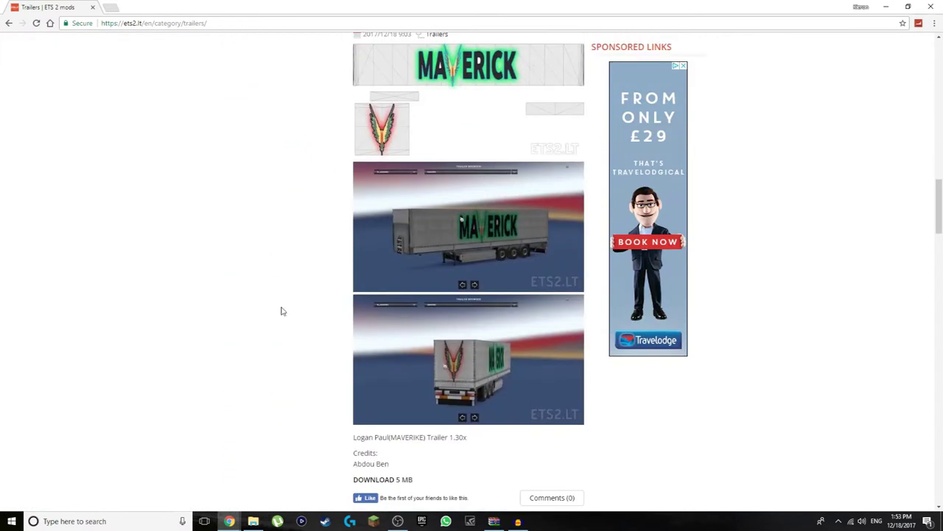
scroll(172, 306, up, 2)
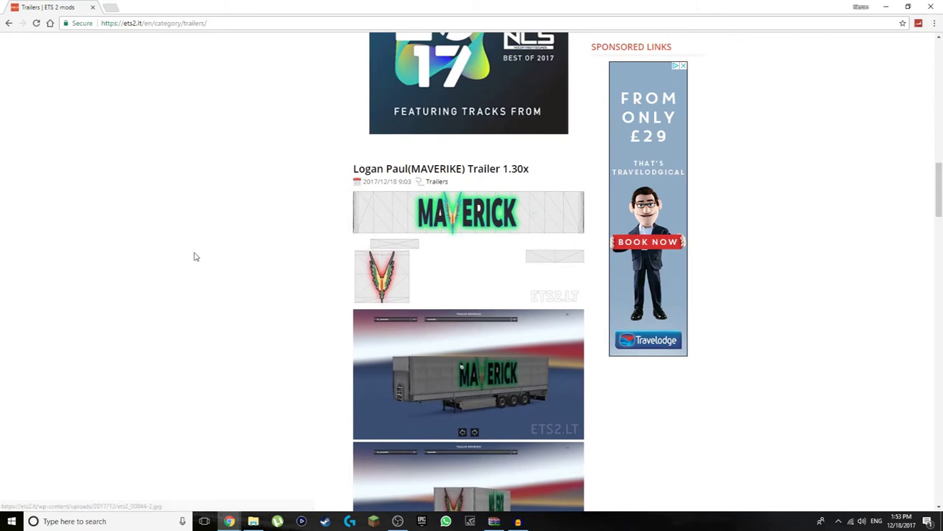
scroll(195, 256, up, 5)
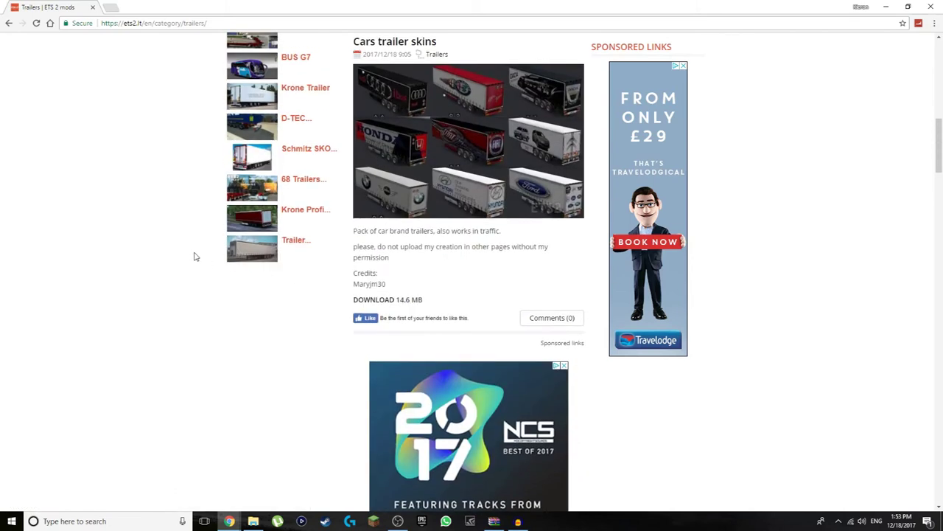
Check the enlarged car-brand trailer preview, then follow the post's download link.
click(405, 168)
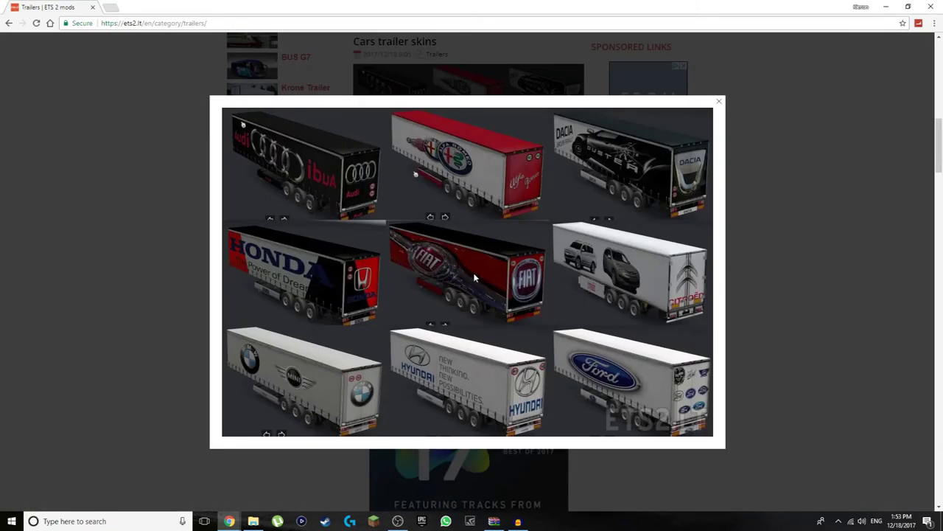
scroll(601, 279, up, 1)
click(753, 86)
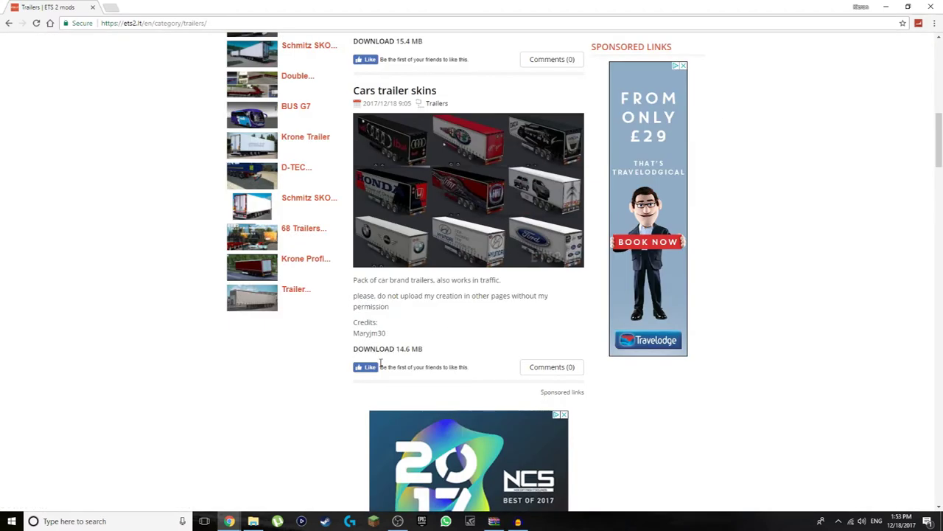
click(386, 349)
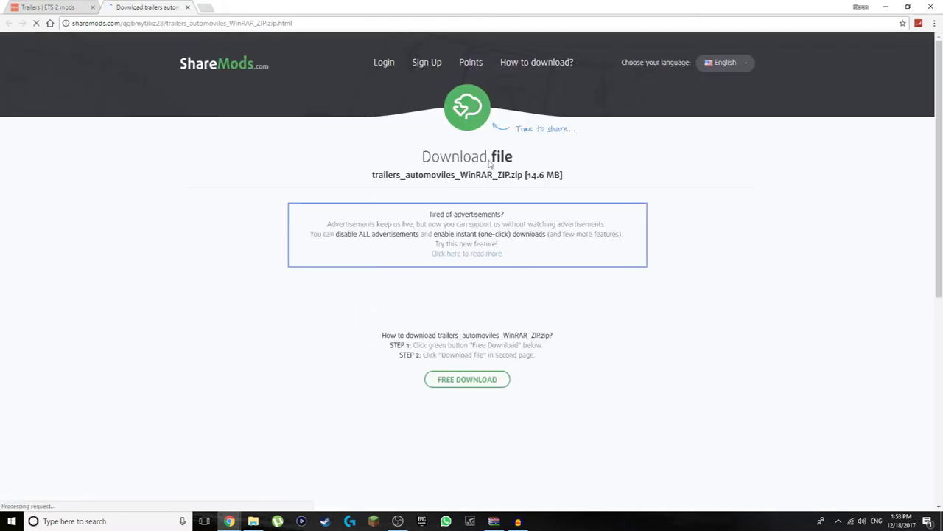
Request the free ShareMods download of the 14.6 MB zip and close the redirect ad.
click(435, 378)
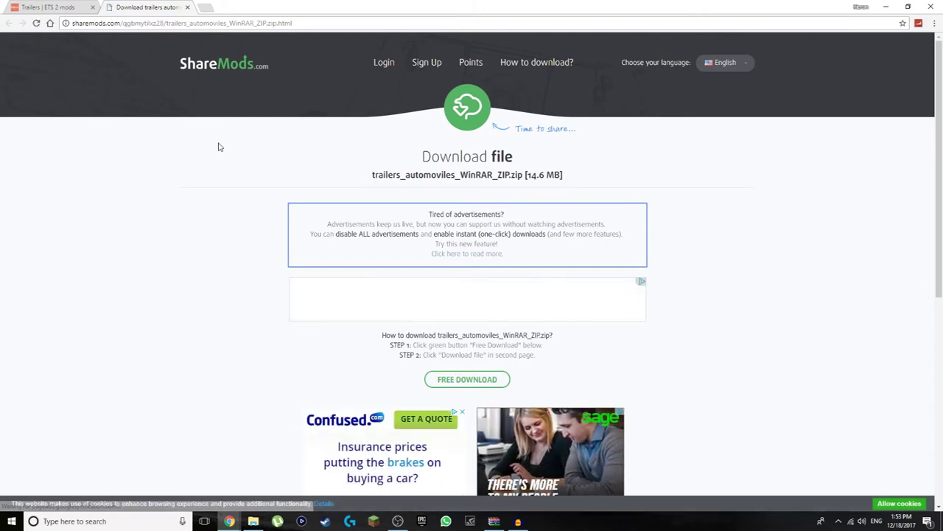
scroll(218, 147, down, 4)
scroll(404, 202, up, 4)
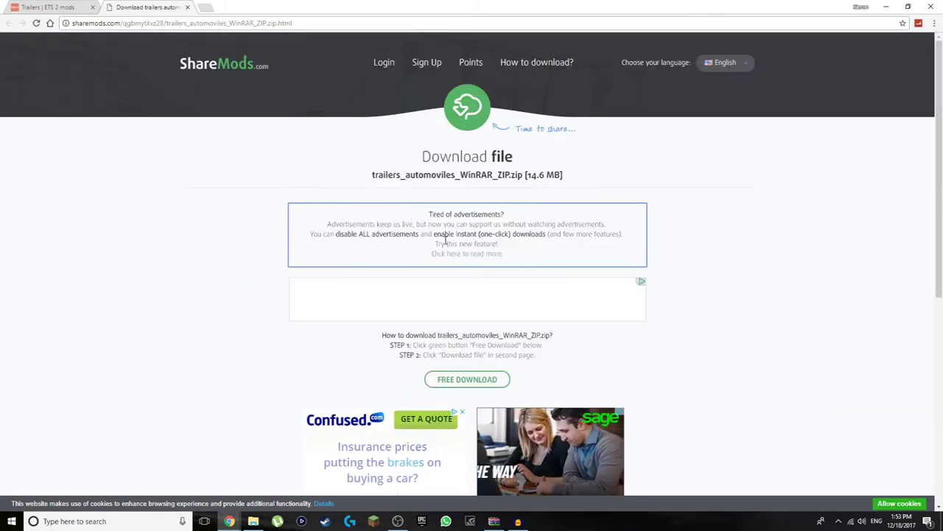
click(462, 379)
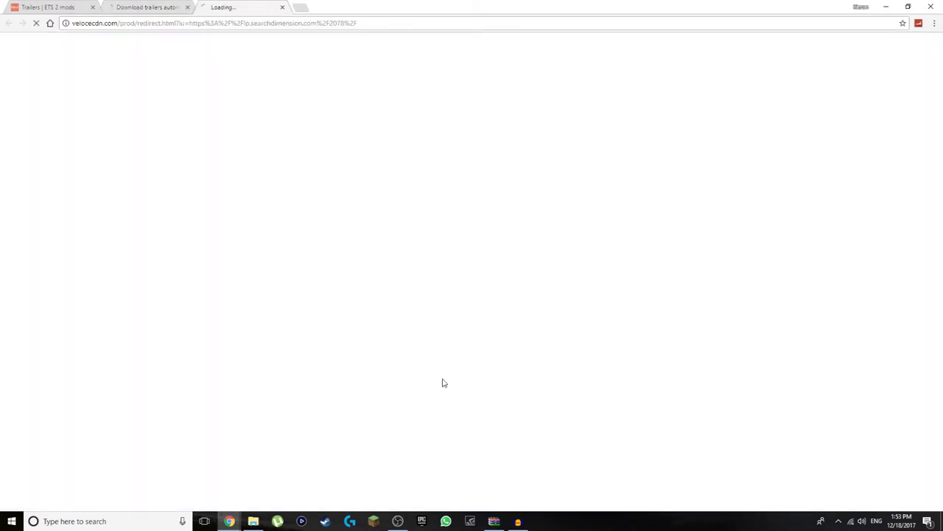
click(282, 8)
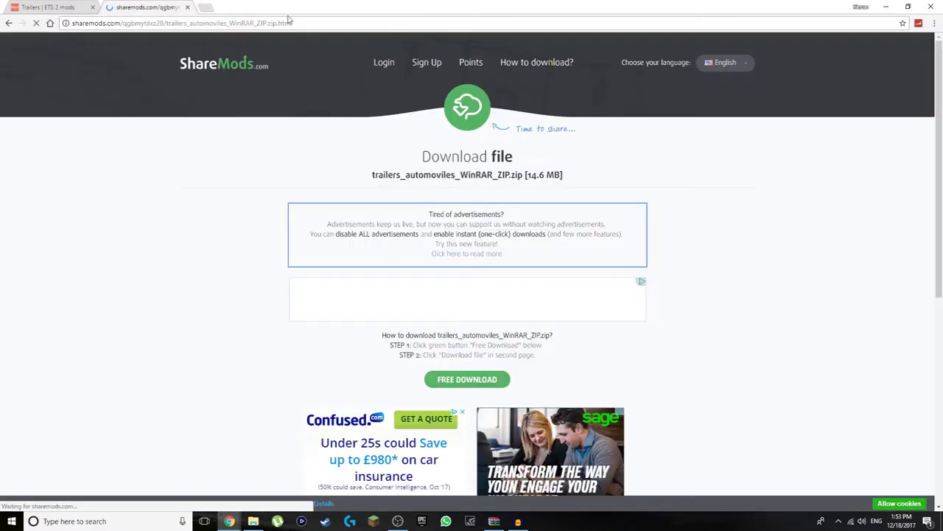
On STEP 2, download trailers_automoviles_WinRAR_ZIP.zip, close the blank pop-up, and open it.
click(477, 377)
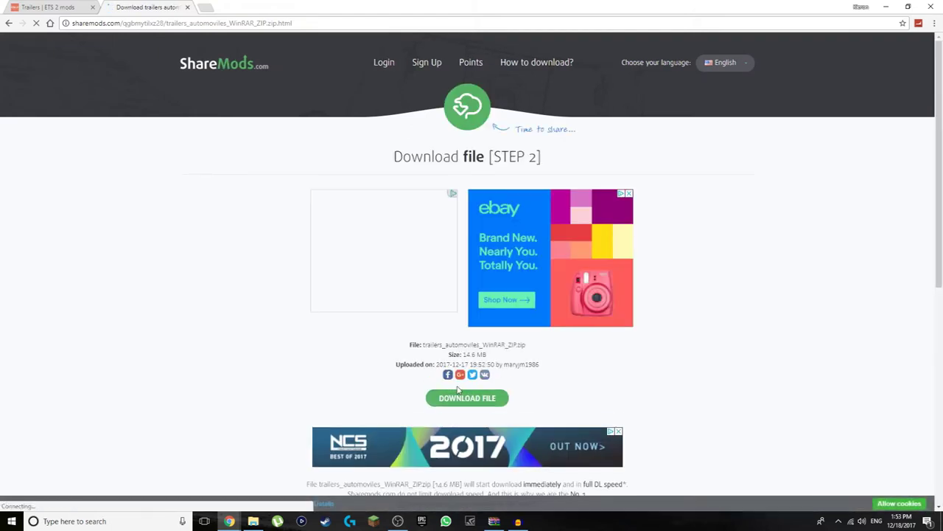
click(458, 389)
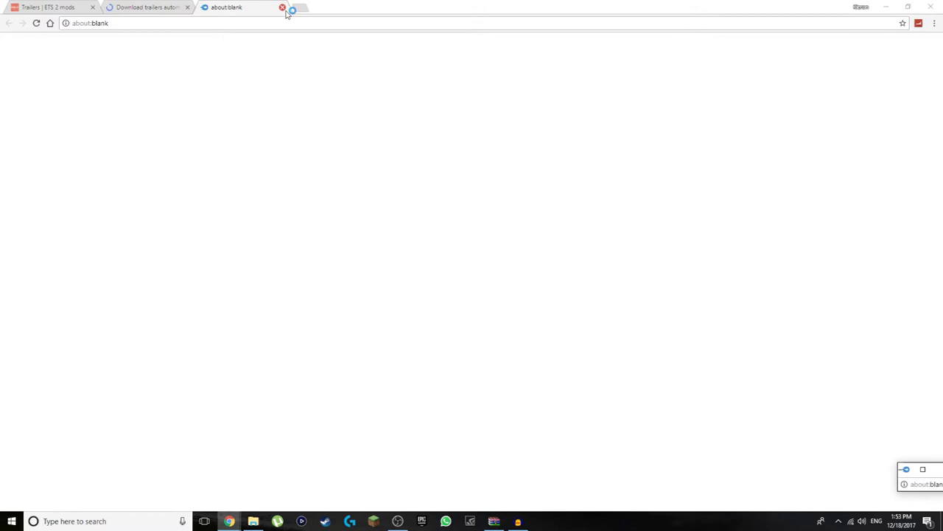
click(283, 8)
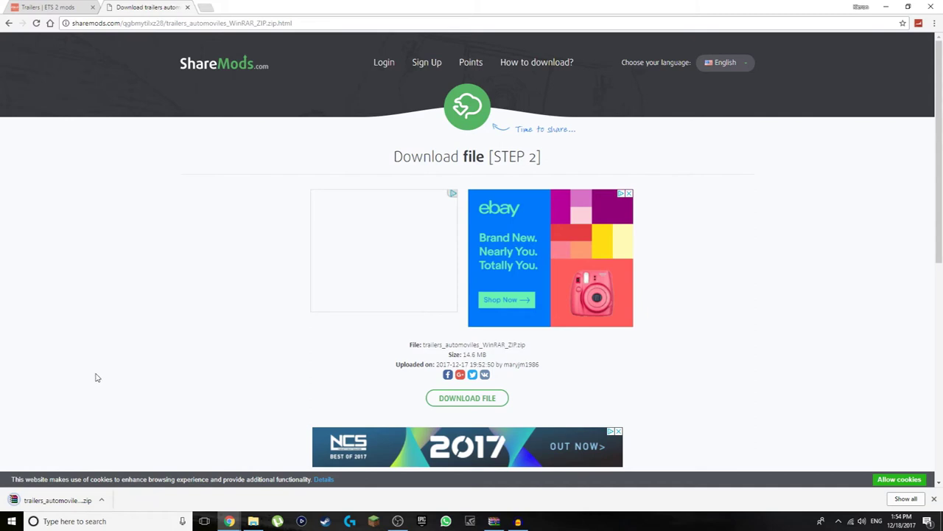
click(61, 502)
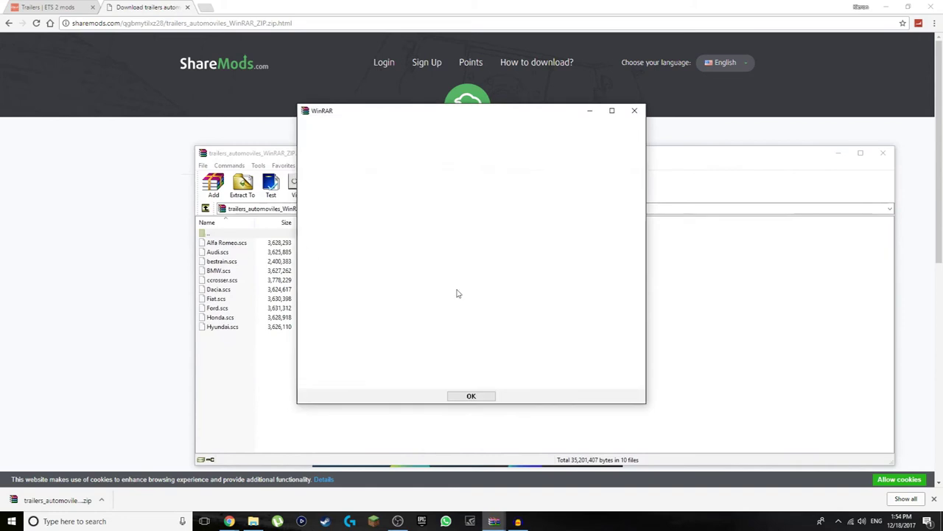
Dismiss WinRAR's empty message, revisit the Cars trailer skins post, then minimize Chrome to show the archive.
click(634, 110)
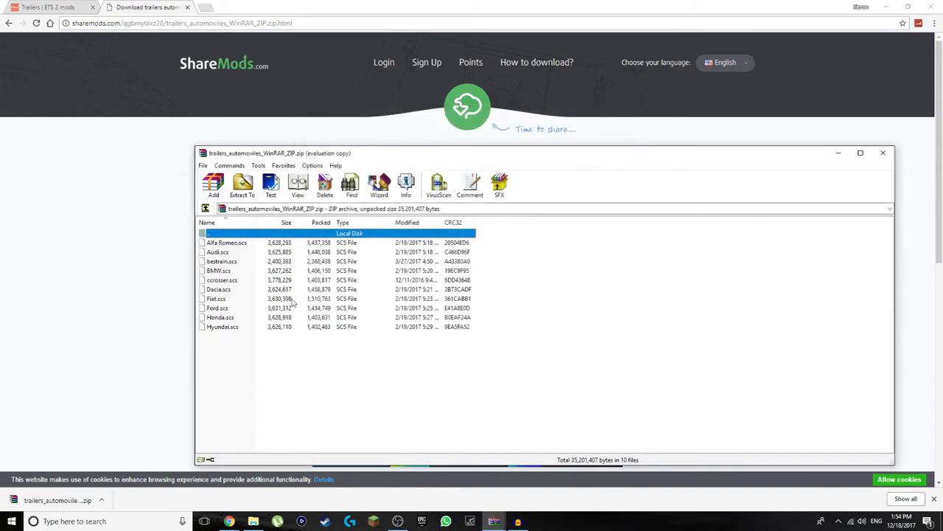
click(236, 379)
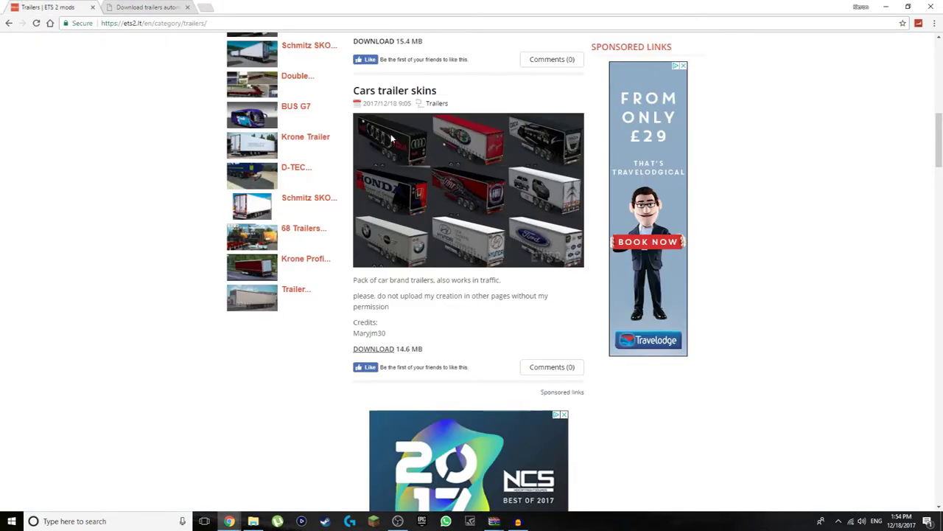
click(400, 100)
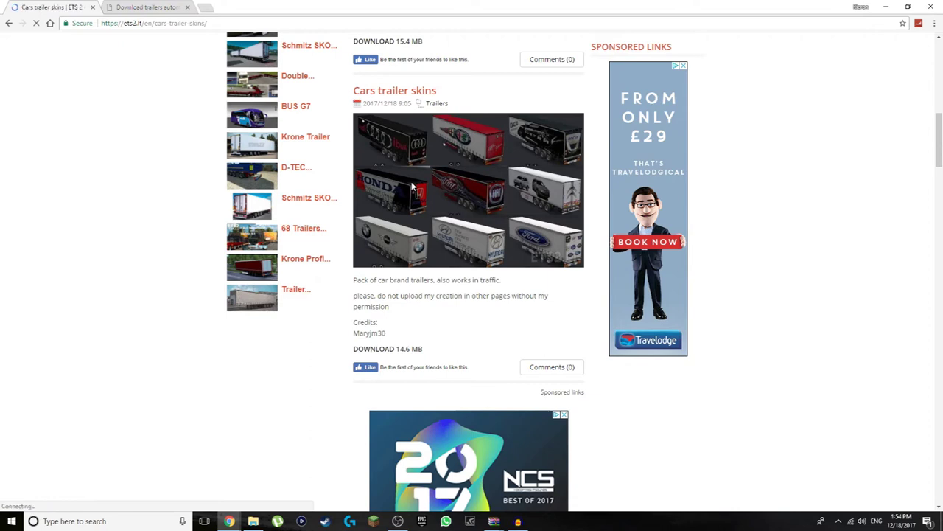
scroll(412, 186, down, 4)
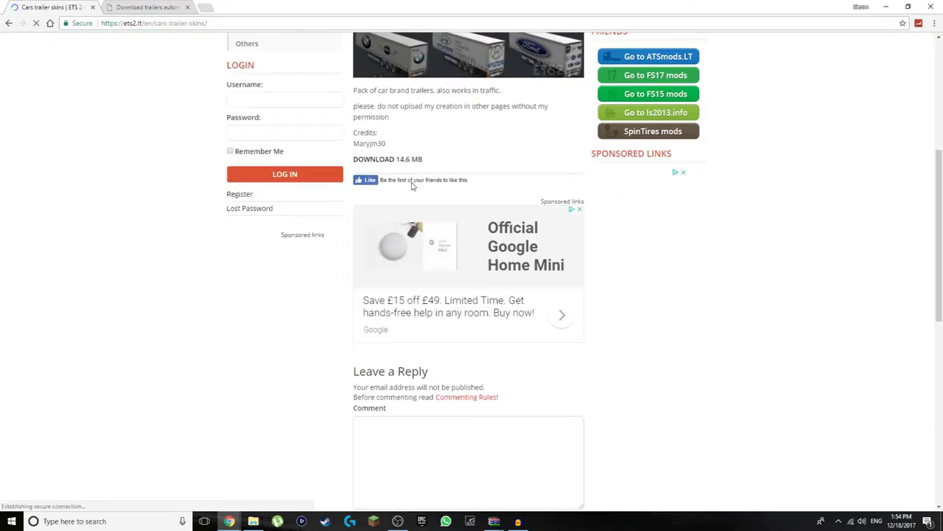
scroll(412, 186, up, 1)
scroll(452, 157, up, 4)
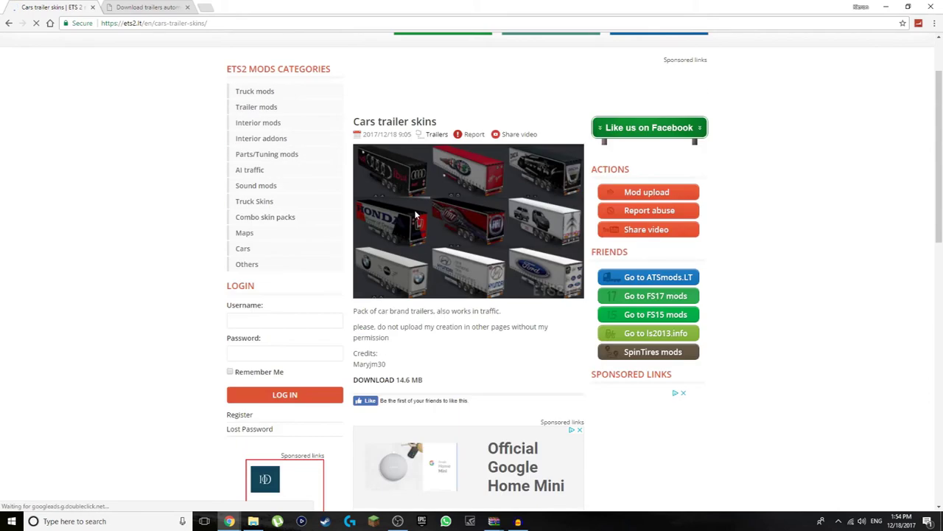
click(887, 6)
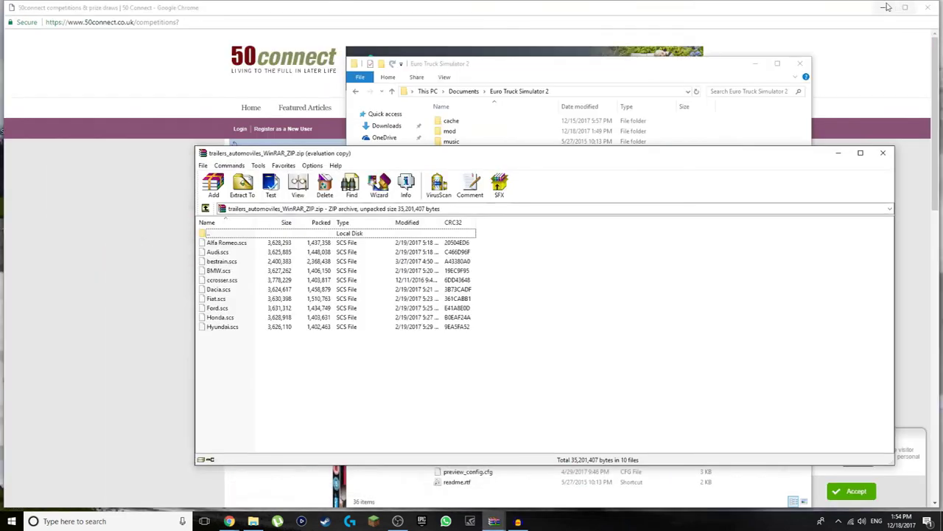
Open Documents\Euro Truck Simulator 2\mod, which holds 7 .scs mods, beside the WinRAR archive.
click(229, 521)
mouse_move(493, 521)
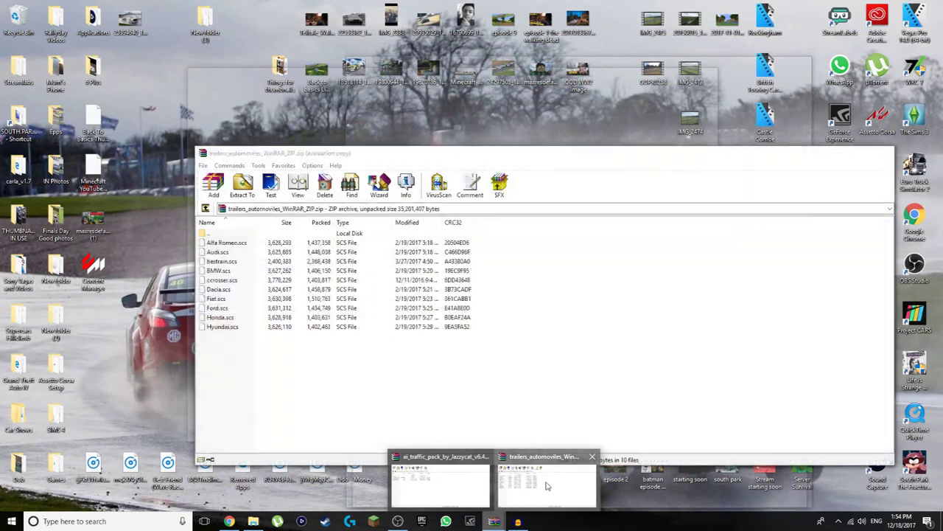
click(545, 483)
click(253, 521)
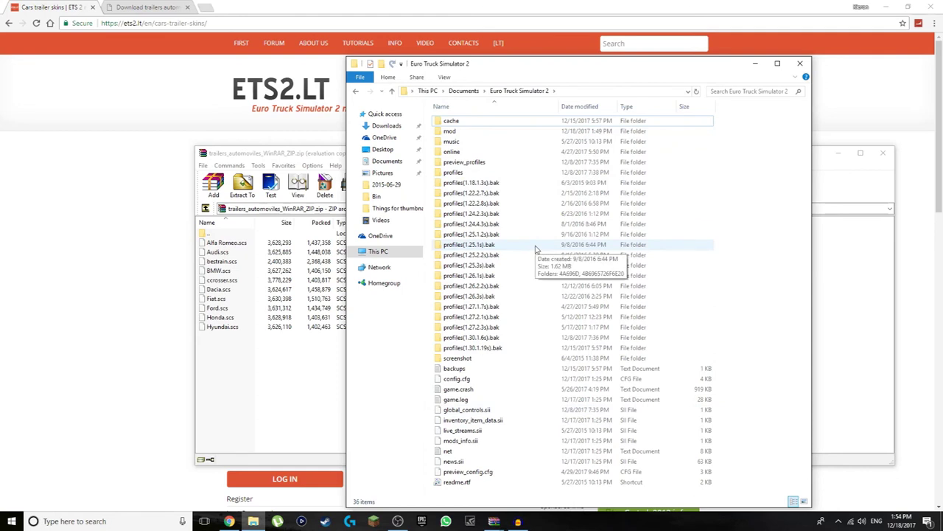
click(449, 132)
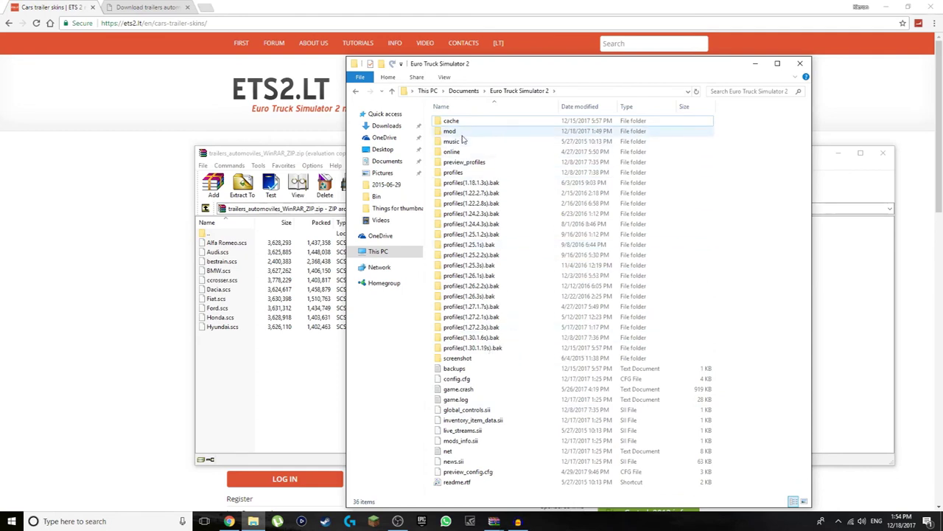
double_click(451, 132)
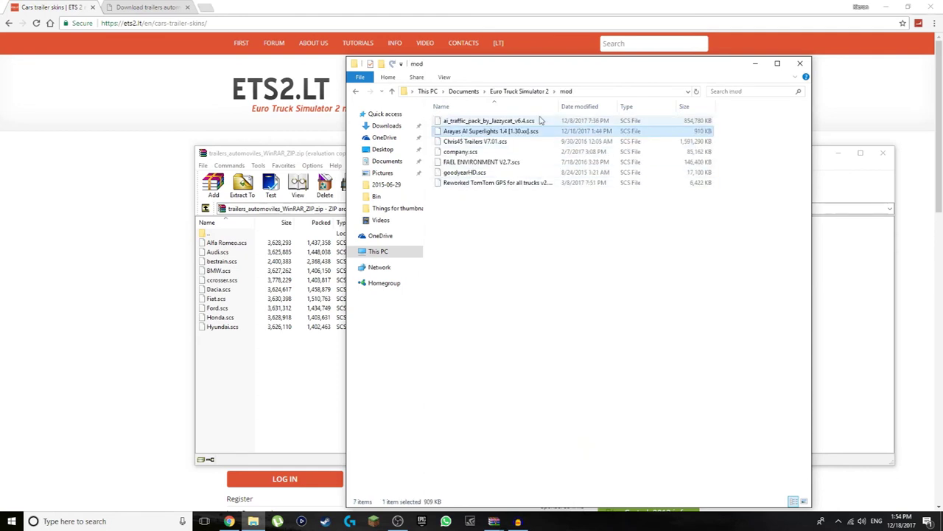
click(255, 358)
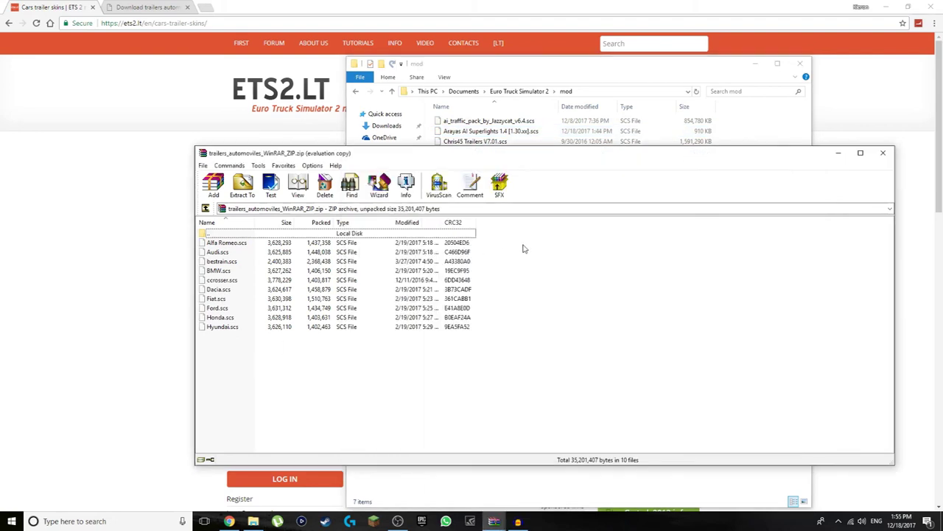
click(739, 133)
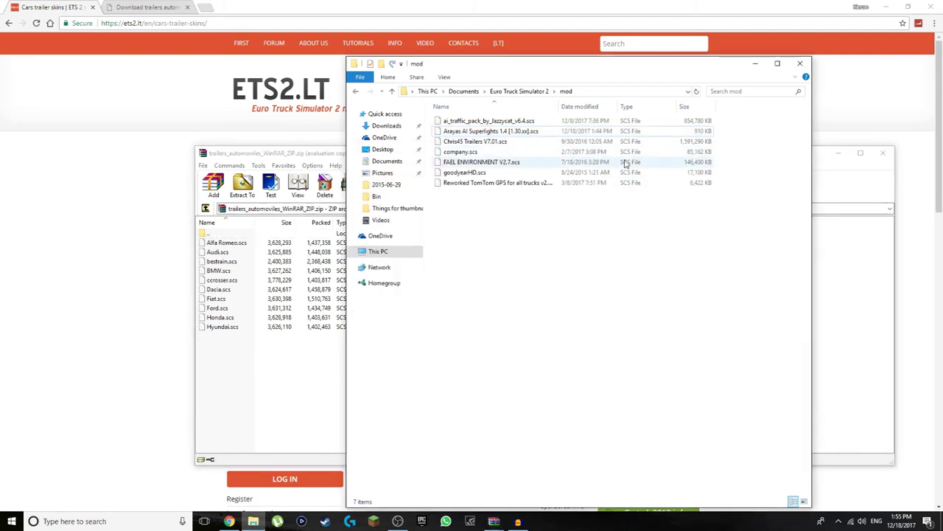
Drag all ten car-brand .scs files from WinRAR into the mod folder, making 17 items.
click(273, 364)
drag(303, 363, 776, 126)
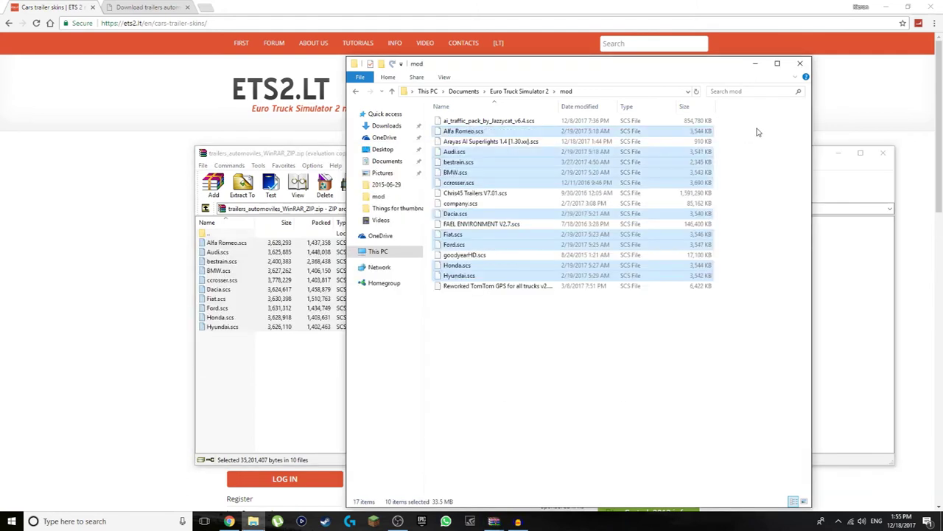
click(487, 345)
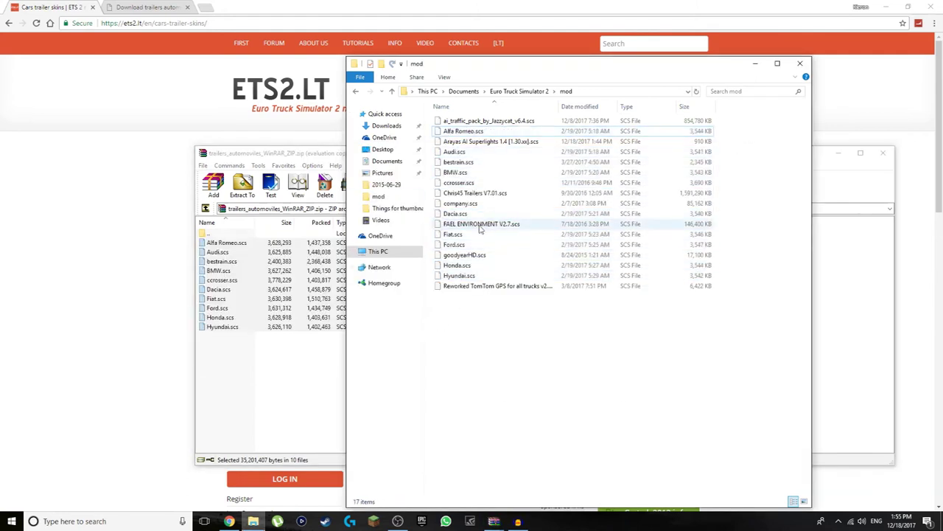